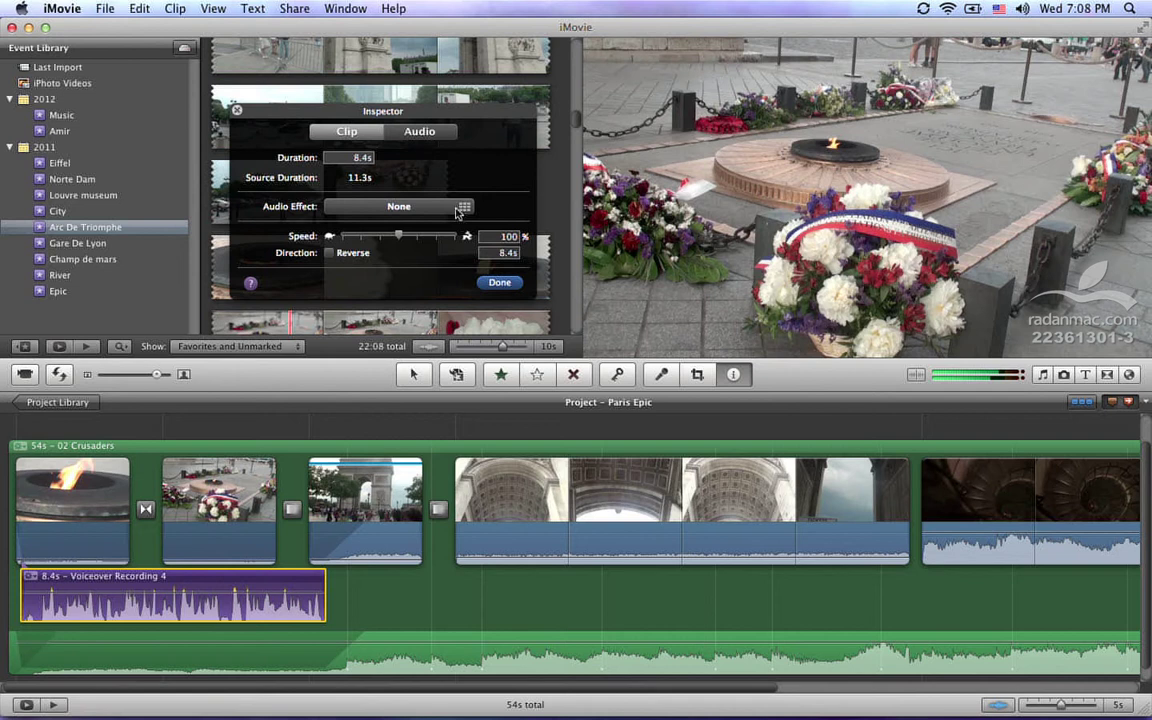
# Step: Dismiss the audio effects and the voiceover clip's settings without choosing an effect, and play the unmodified recording
pyautogui.click(457, 209)
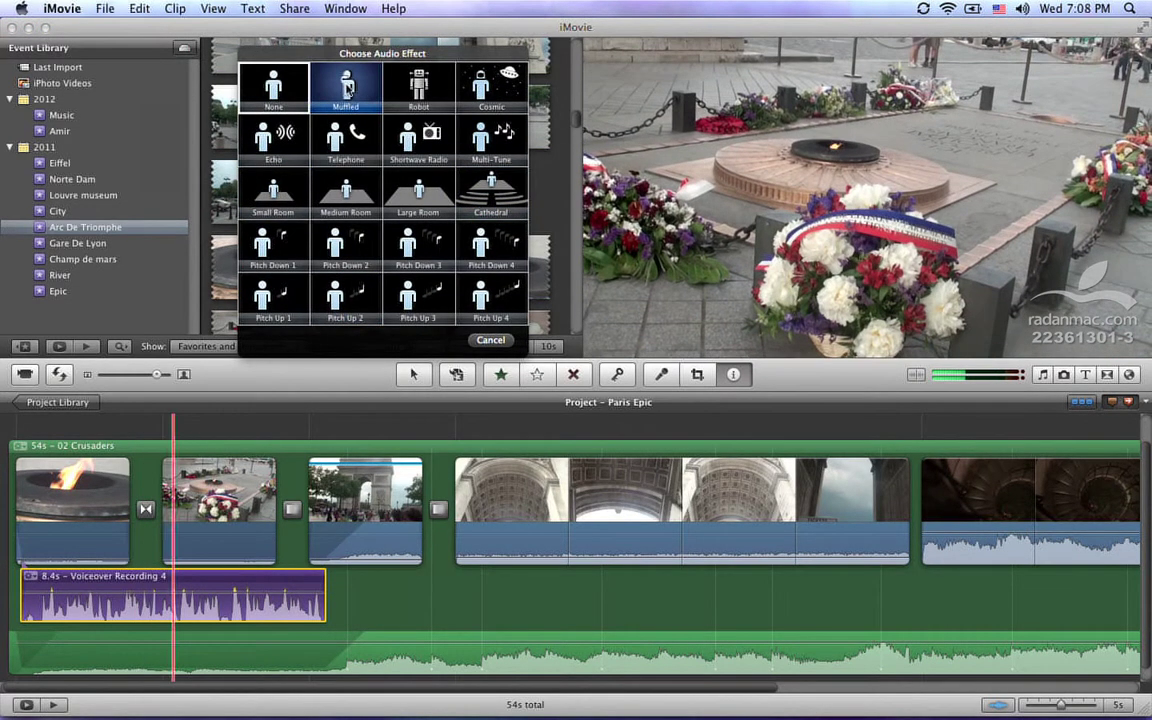
pyautogui.click(490, 340)
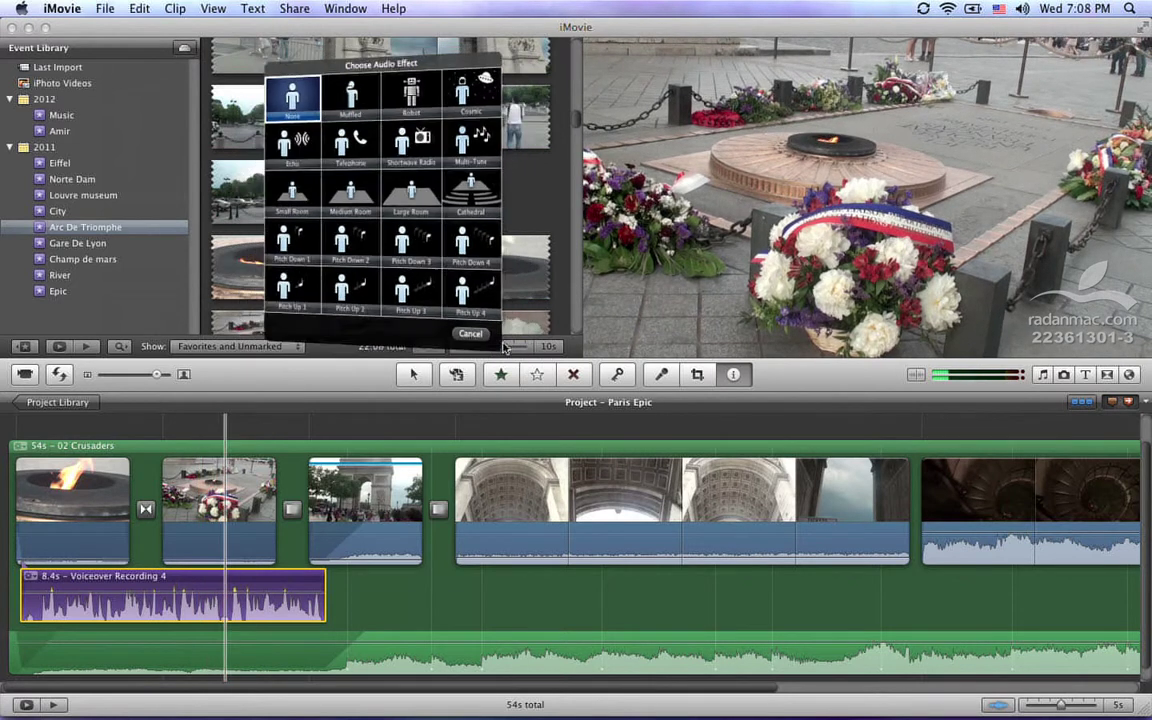
pyautogui.click(500, 283)
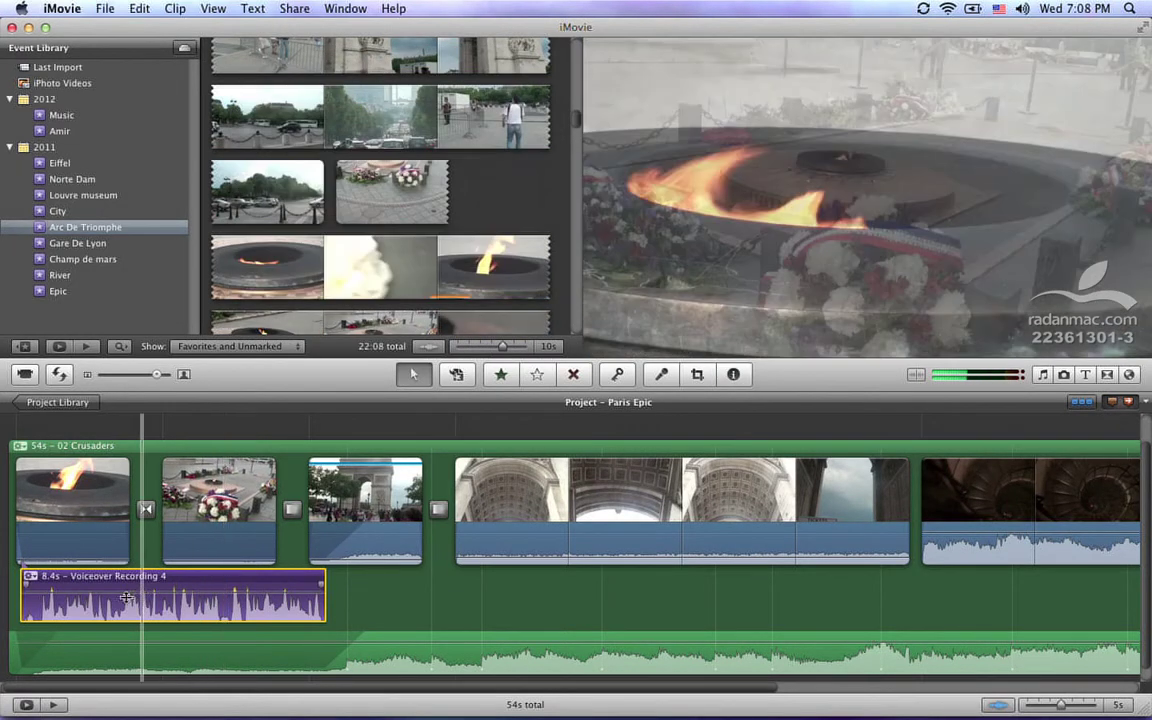
pyautogui.press('space')
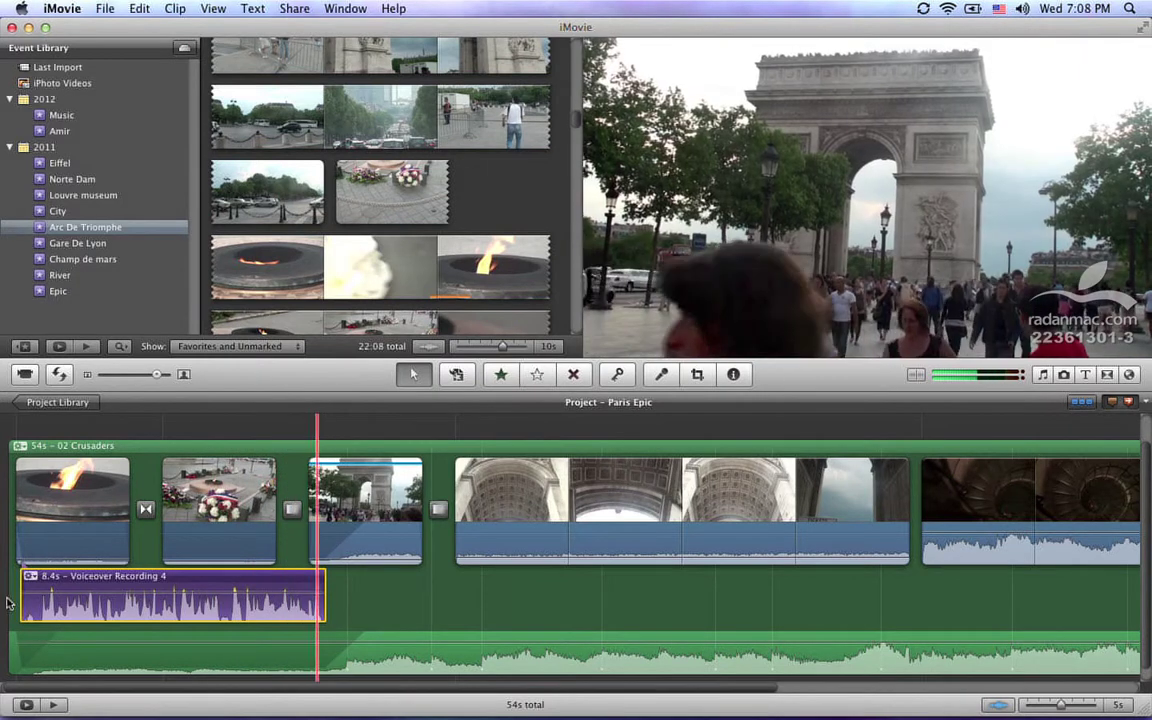
# Step: Apply the Pitch Up 3 audio effect to the voiceover clip and play it back from near the start
pyautogui.click(38, 580)
pyautogui.click(29, 577)
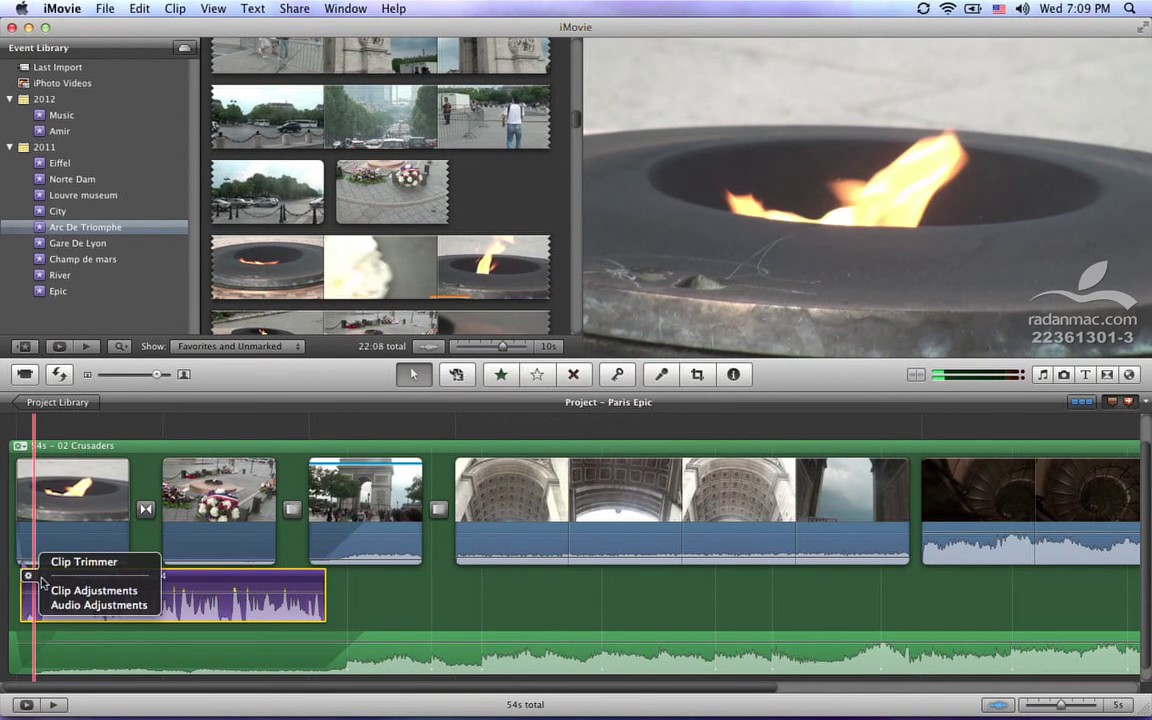
pyautogui.click(73, 604)
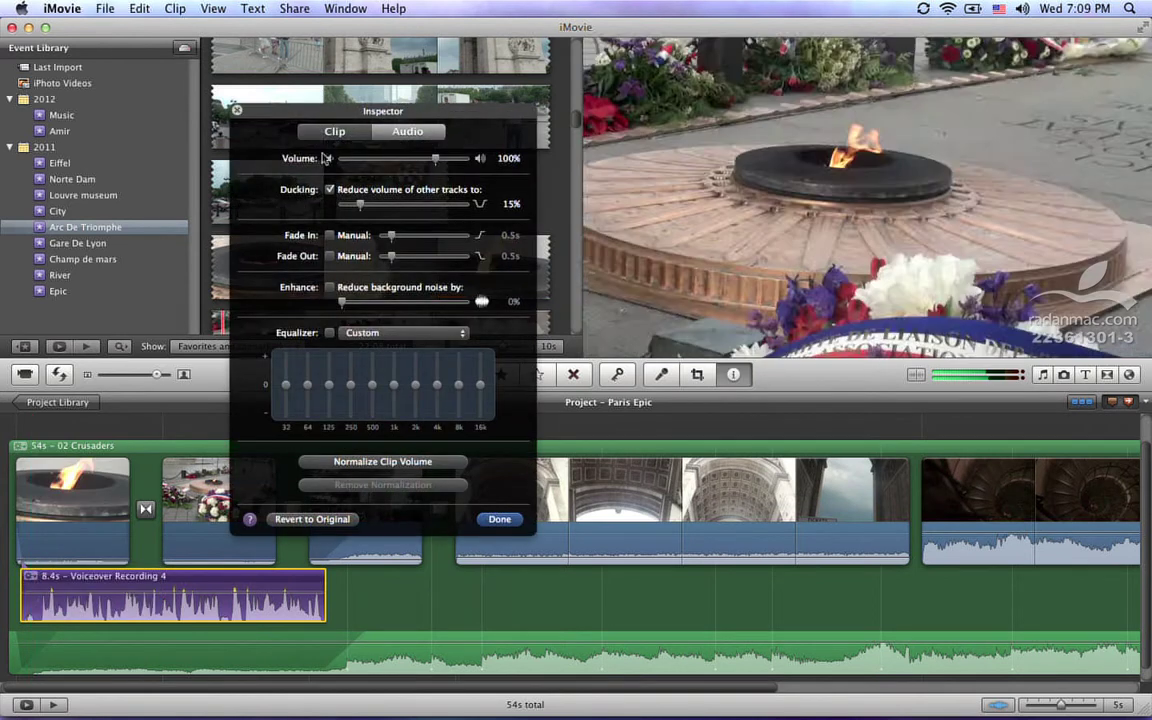
pyautogui.click(328, 137)
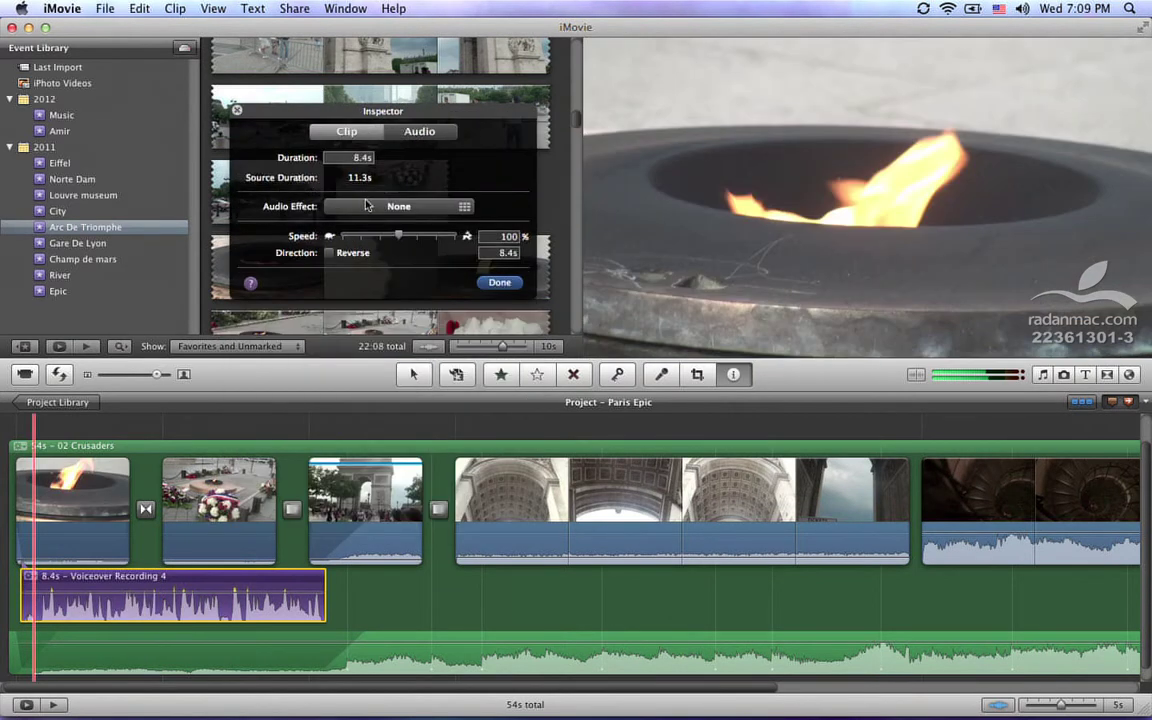
pyautogui.click(367, 205)
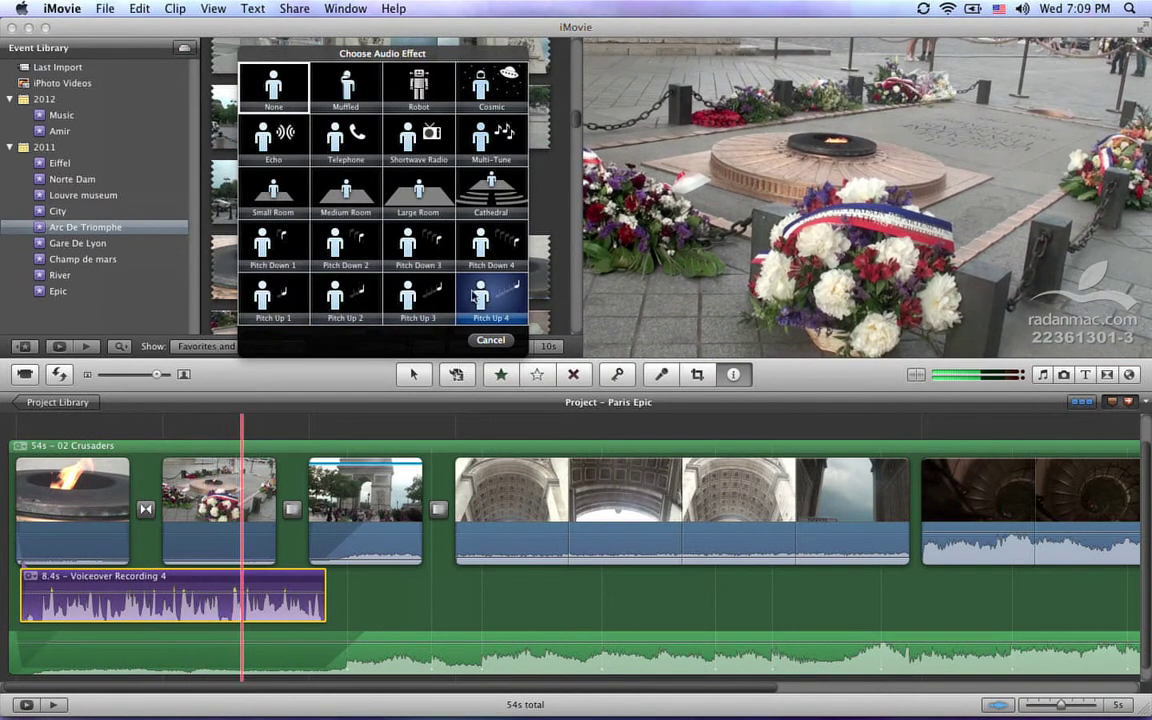
pyautogui.click(420, 300)
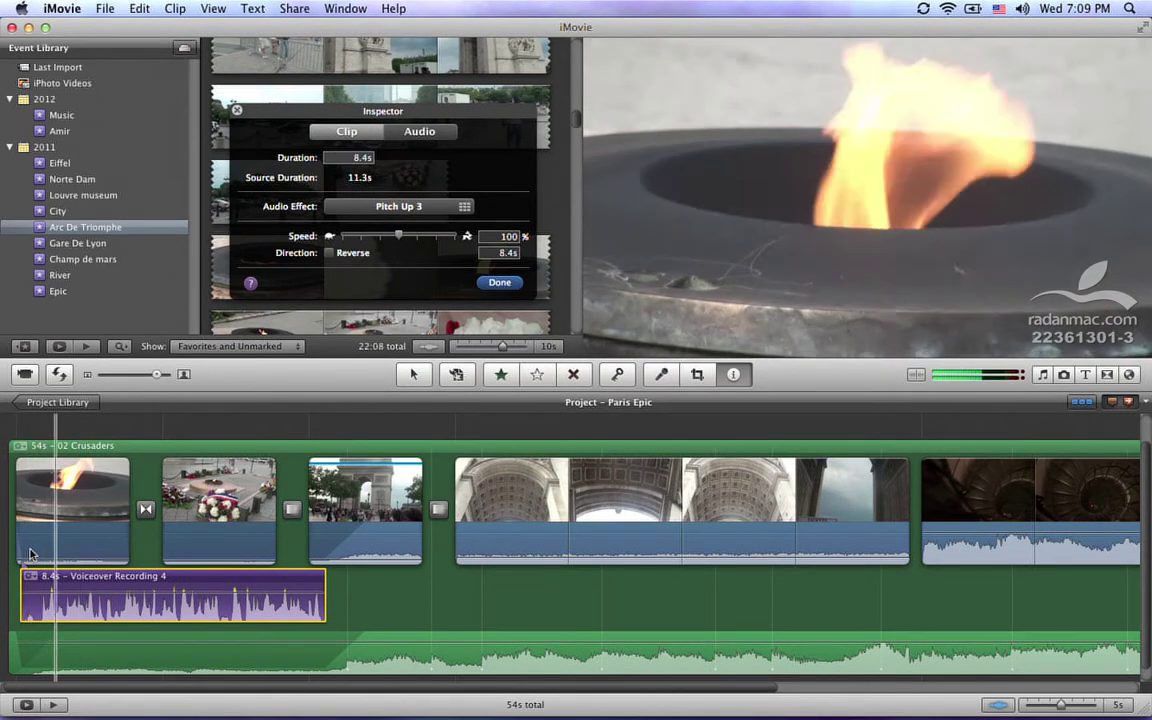
pyautogui.press('/')
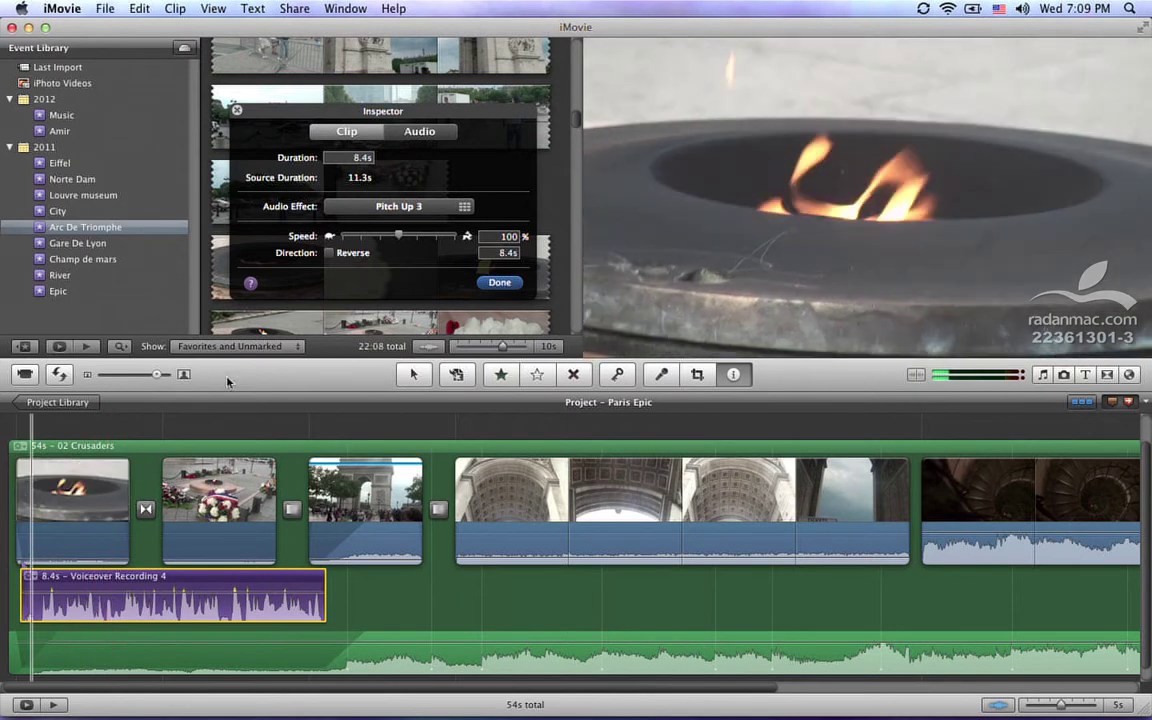
# Step: Reset the voiceover clip's audio effect to None and lower its volume to 99%
pyautogui.click(422, 205)
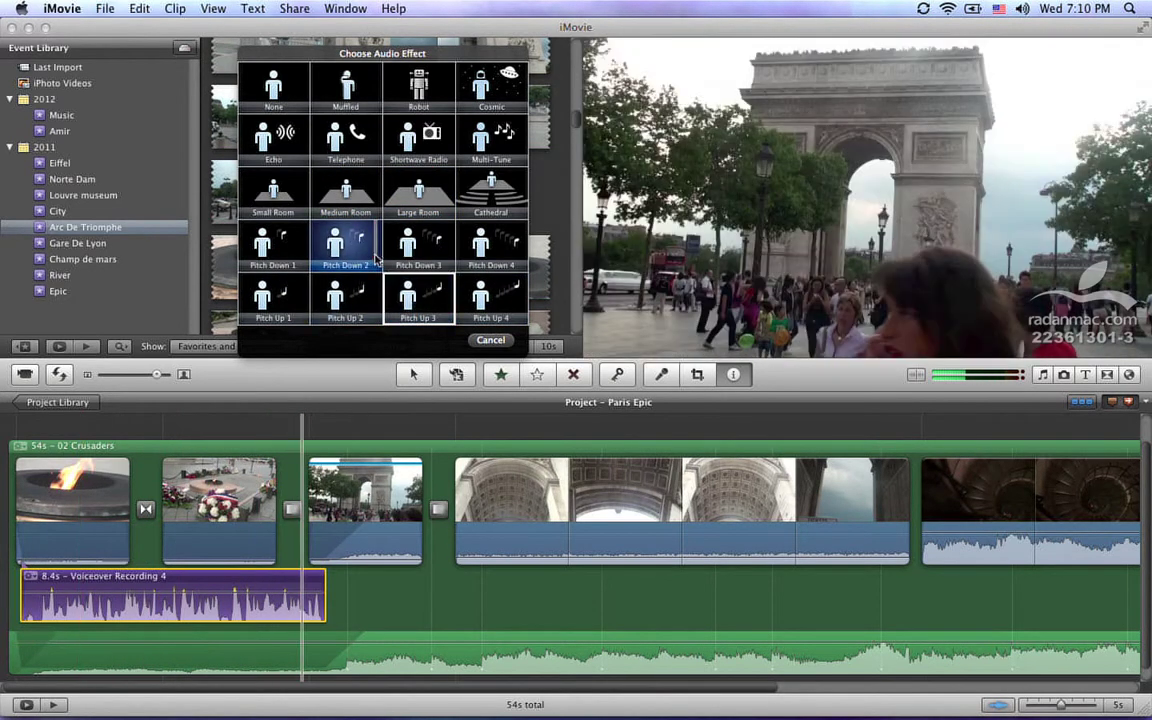
pyautogui.click(283, 97)
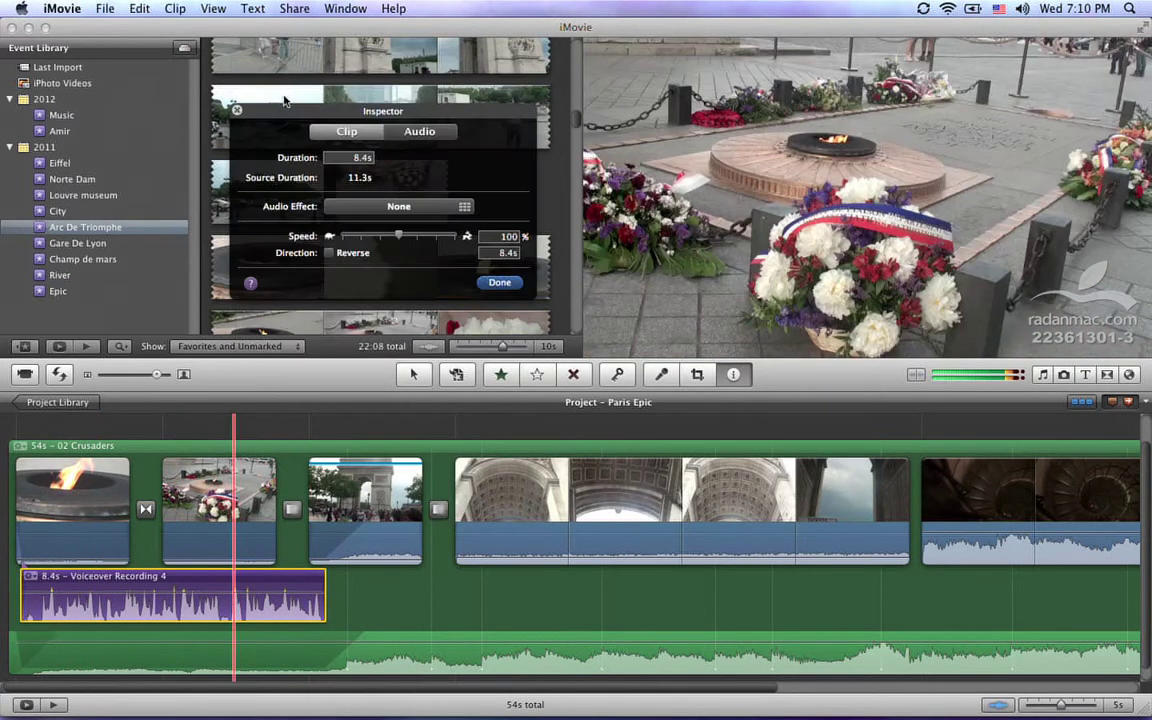
pyautogui.click(406, 137)
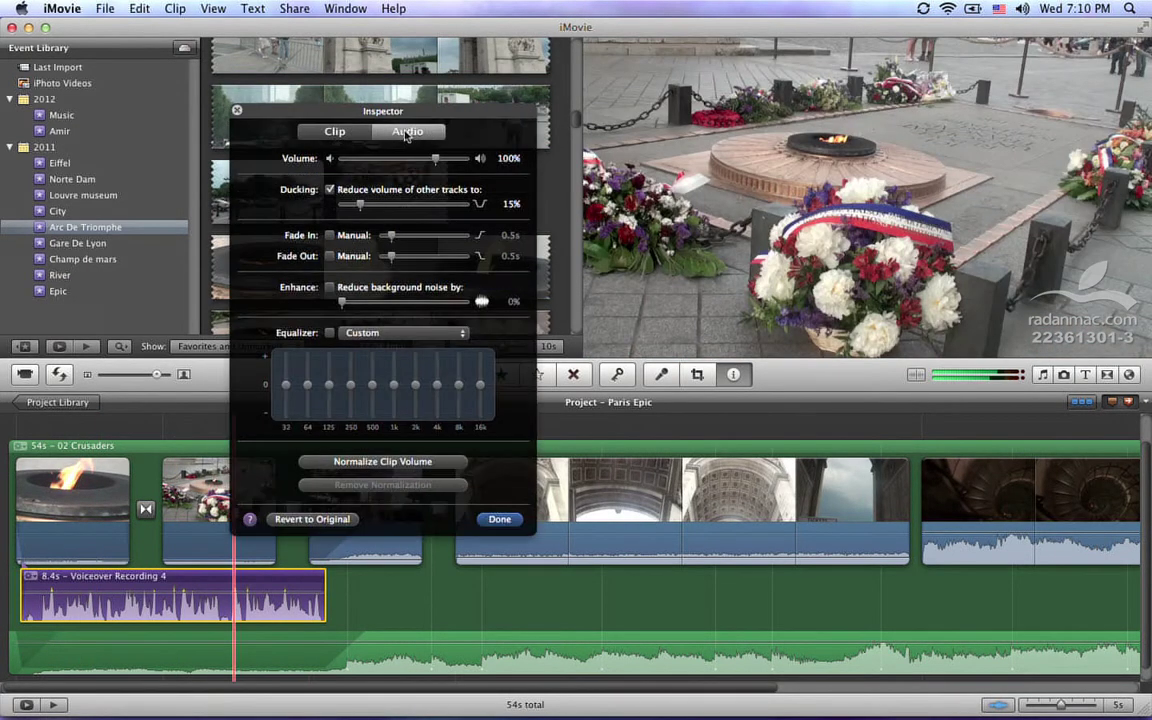
pyautogui.moveTo(384, 113); pyautogui.dragTo(335, 60)
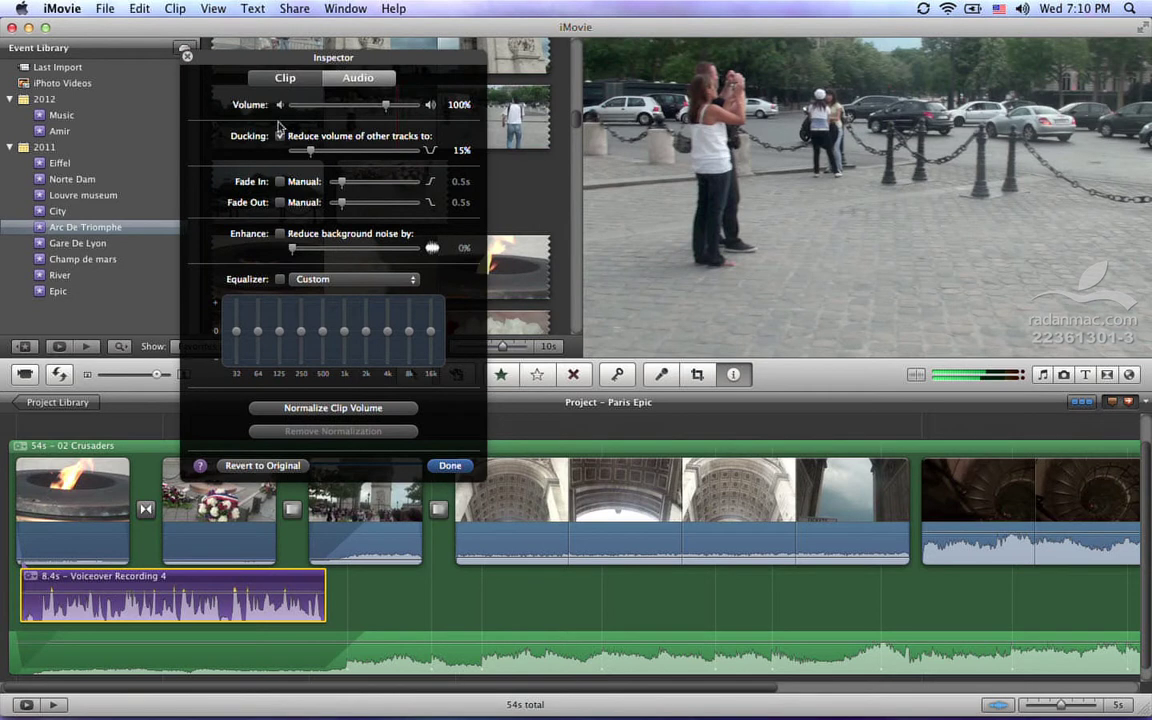
pyautogui.moveTo(387, 106); pyautogui.dragTo(389, 107)
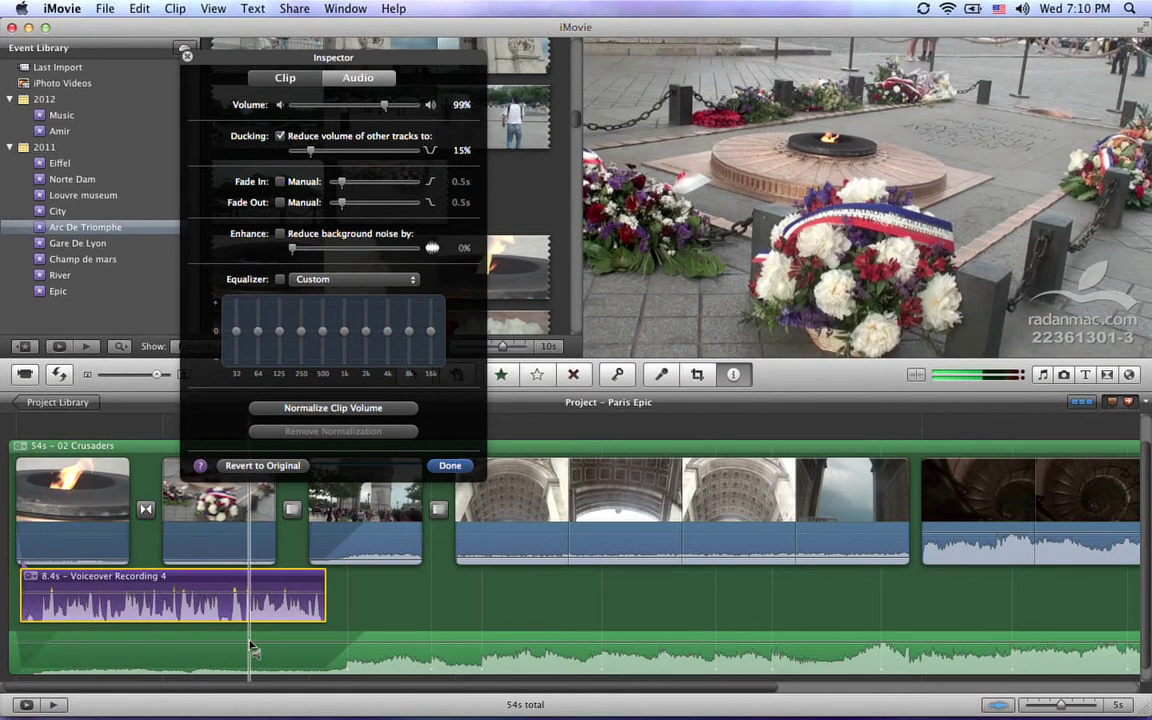
# Step: Switch the voiceover's ducking off and on again, and set the reduced volume of other tracks to 24%
pyautogui.click(281, 137)
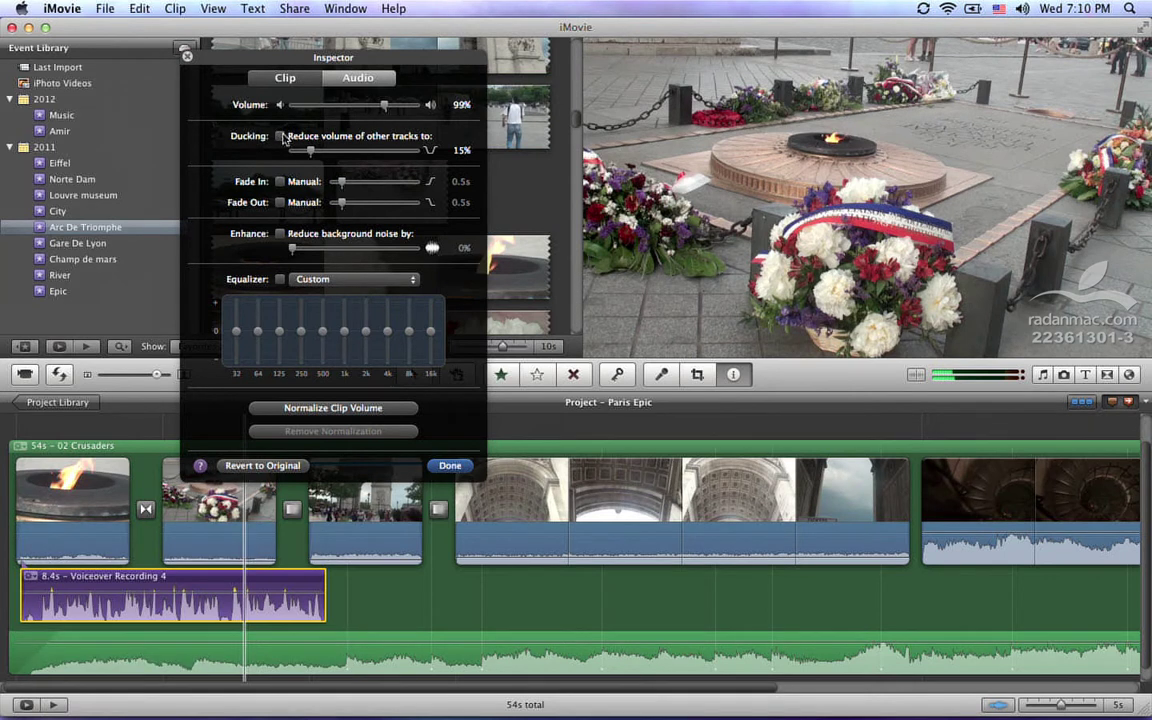
pyautogui.click(281, 137)
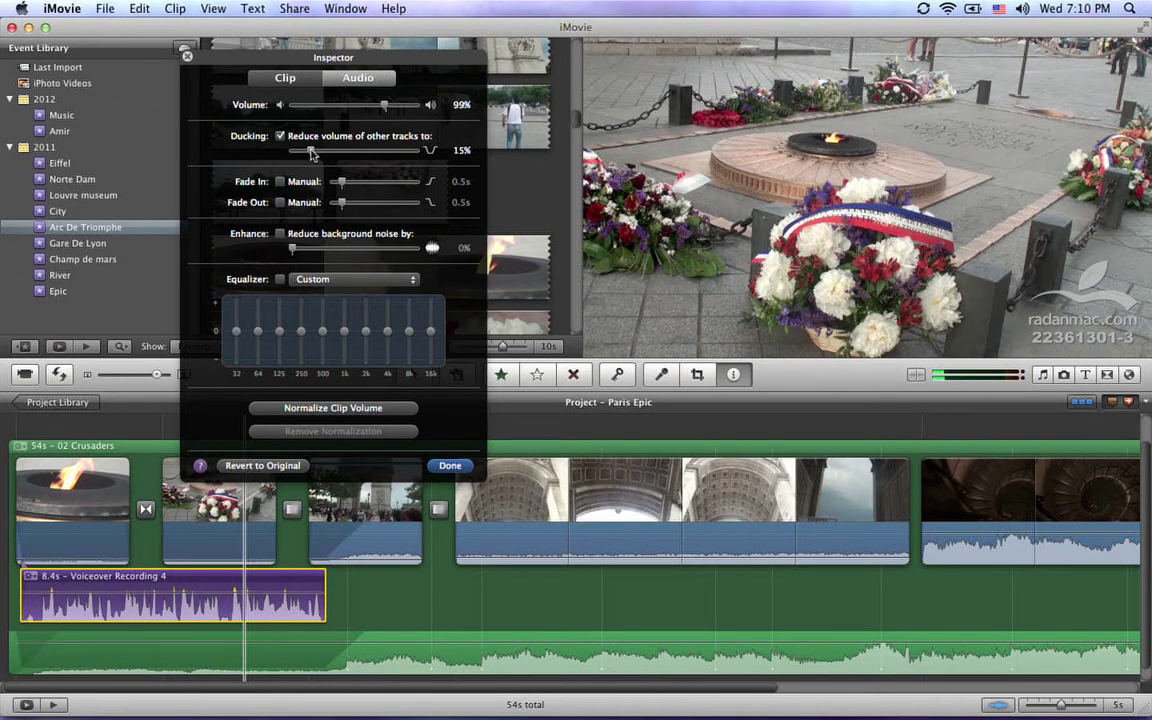
pyautogui.moveTo(332, 152); pyautogui.dragTo(330, 156)
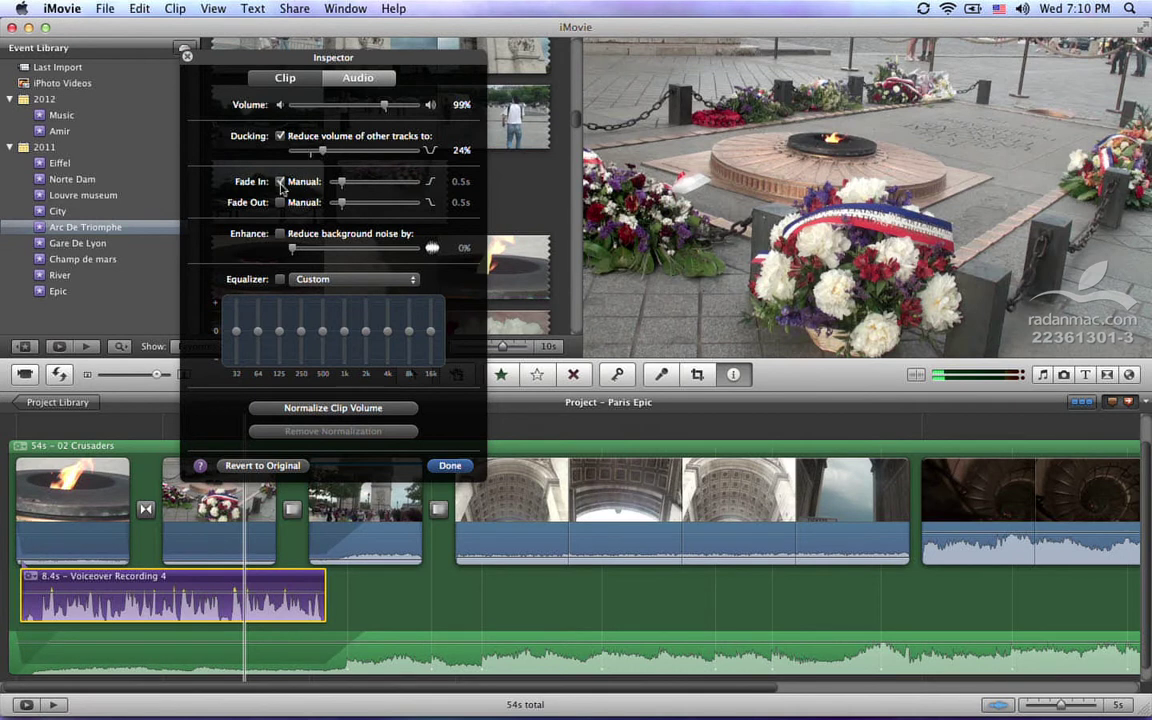
# Step: Reduce the voiceover's background noise by 49% and play the project to compare the sound
pyautogui.press('space')
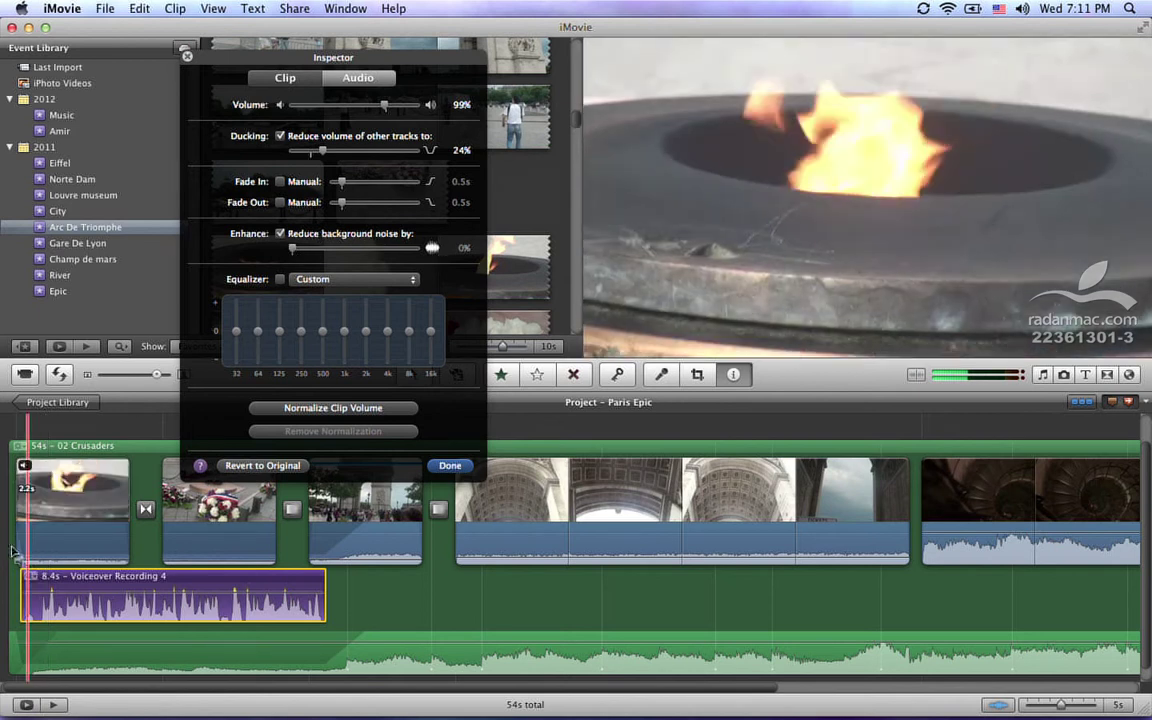
pyautogui.press('space')
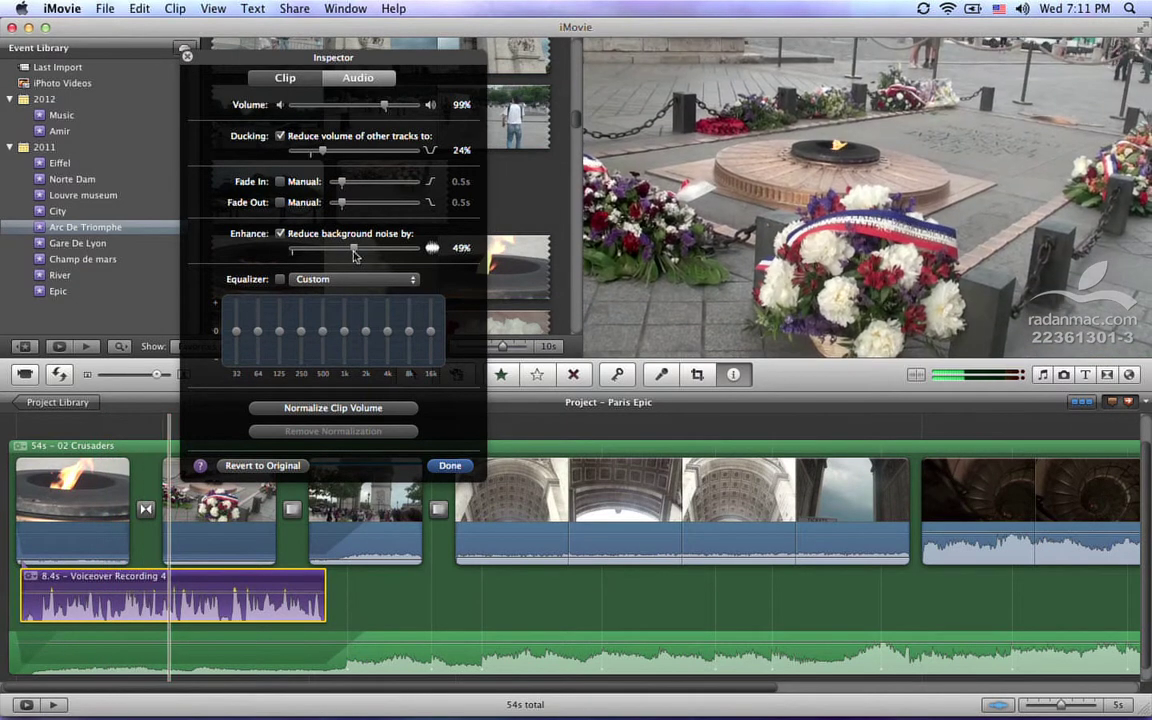
pyautogui.press('\\')
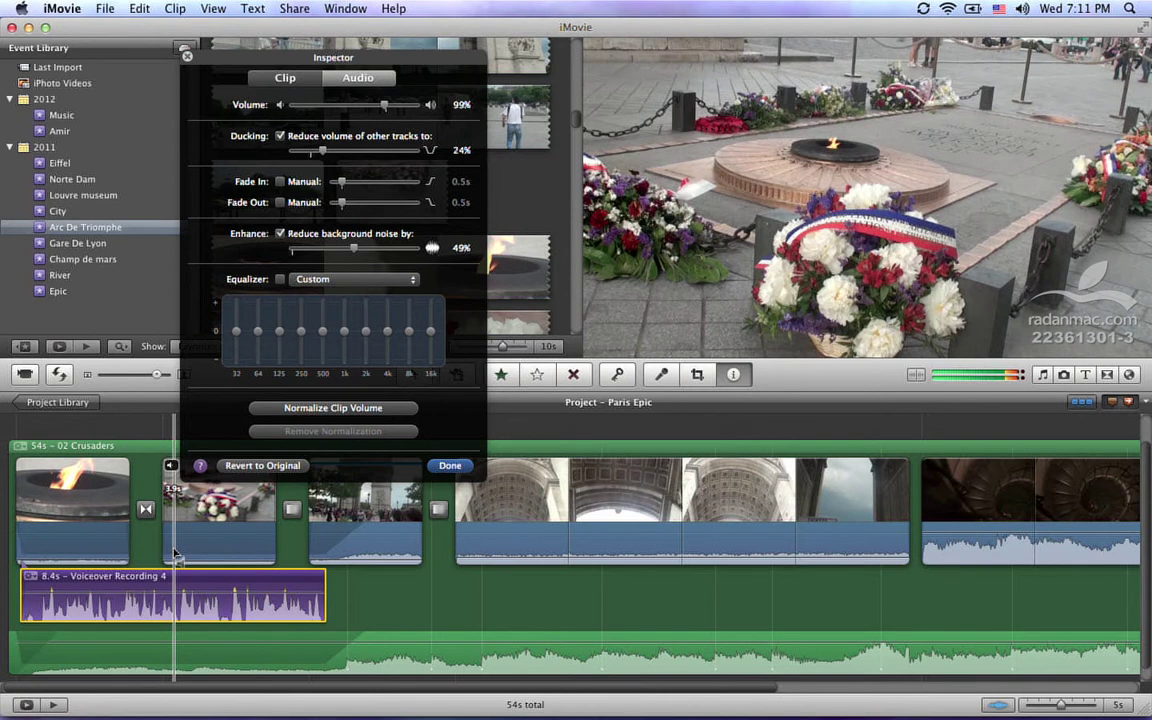
# Step: Apply the Voice Enhance equalizer preset to the voiceover, customize its low-frequency bands and play it back
pyautogui.click(305, 280)
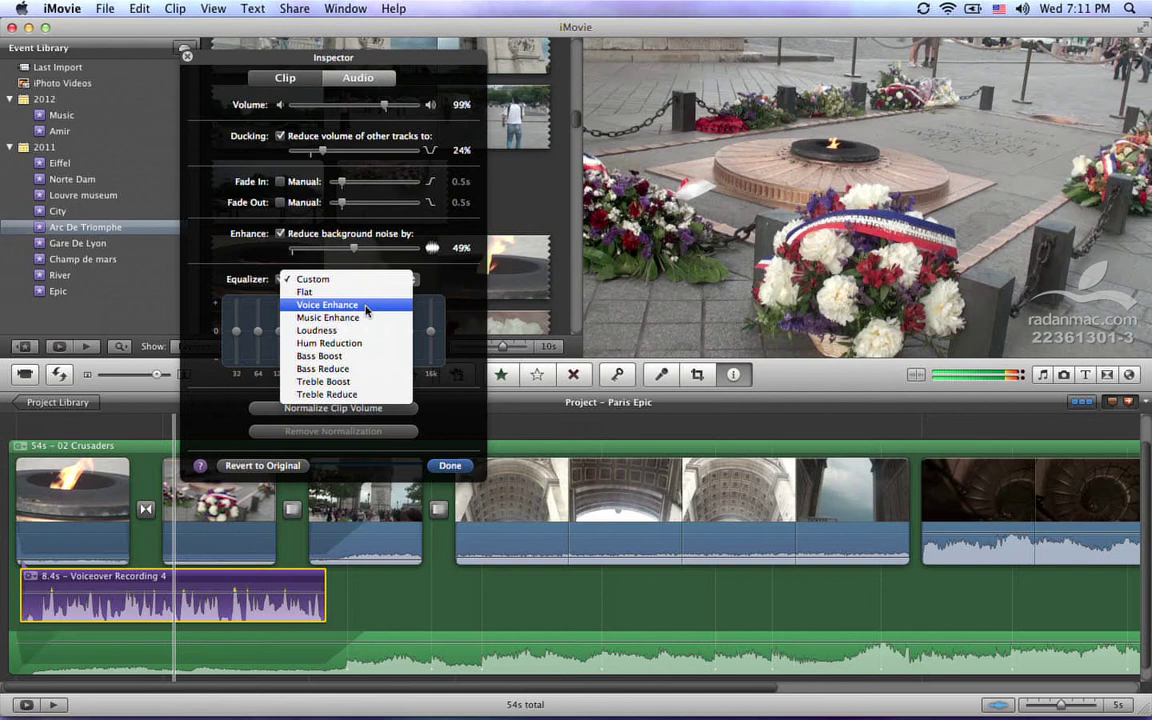
pyautogui.click(366, 312)
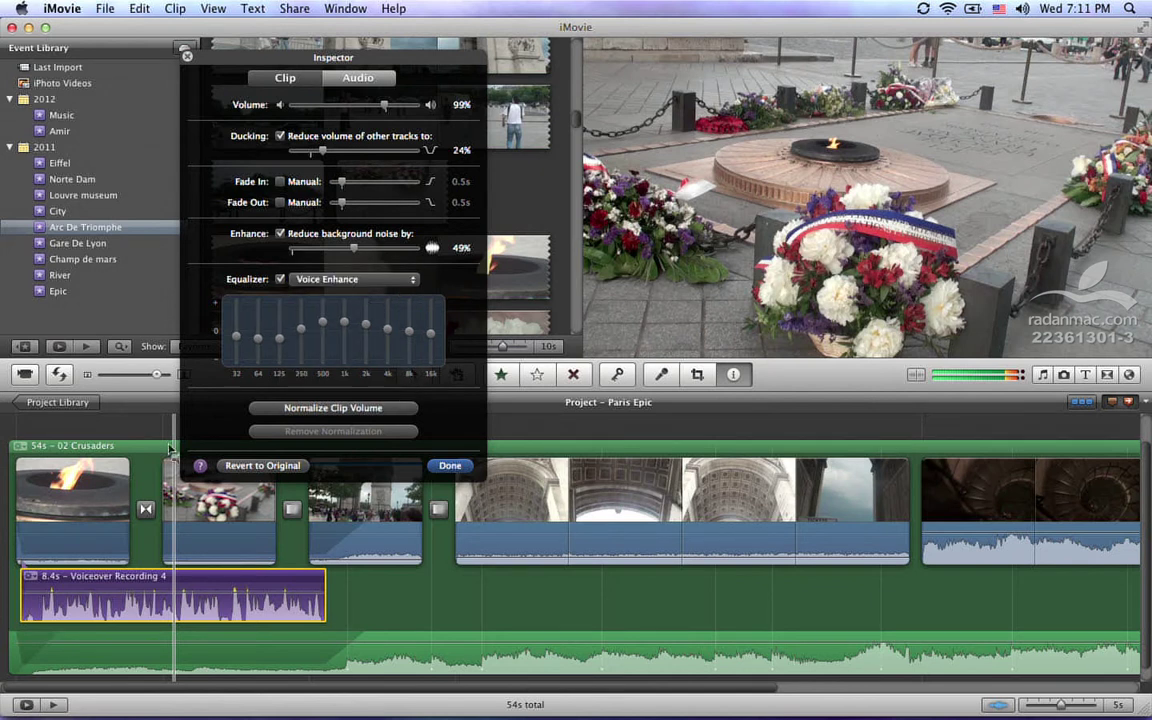
pyautogui.press('space')
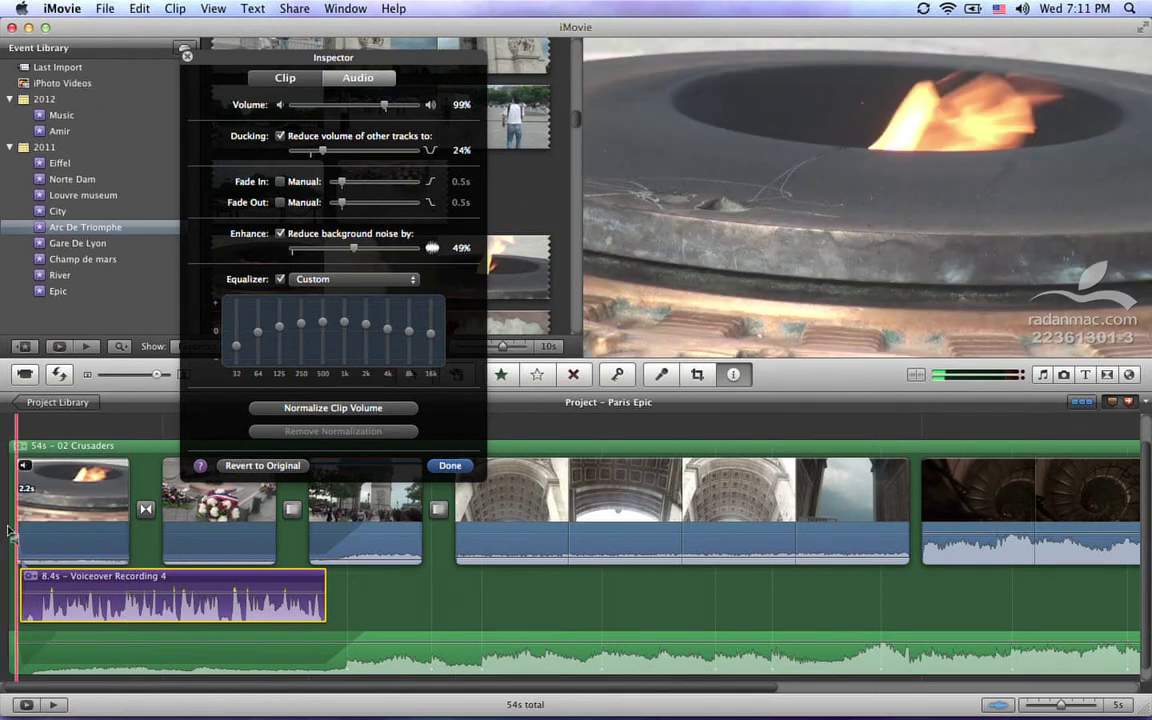
pyautogui.press('space')
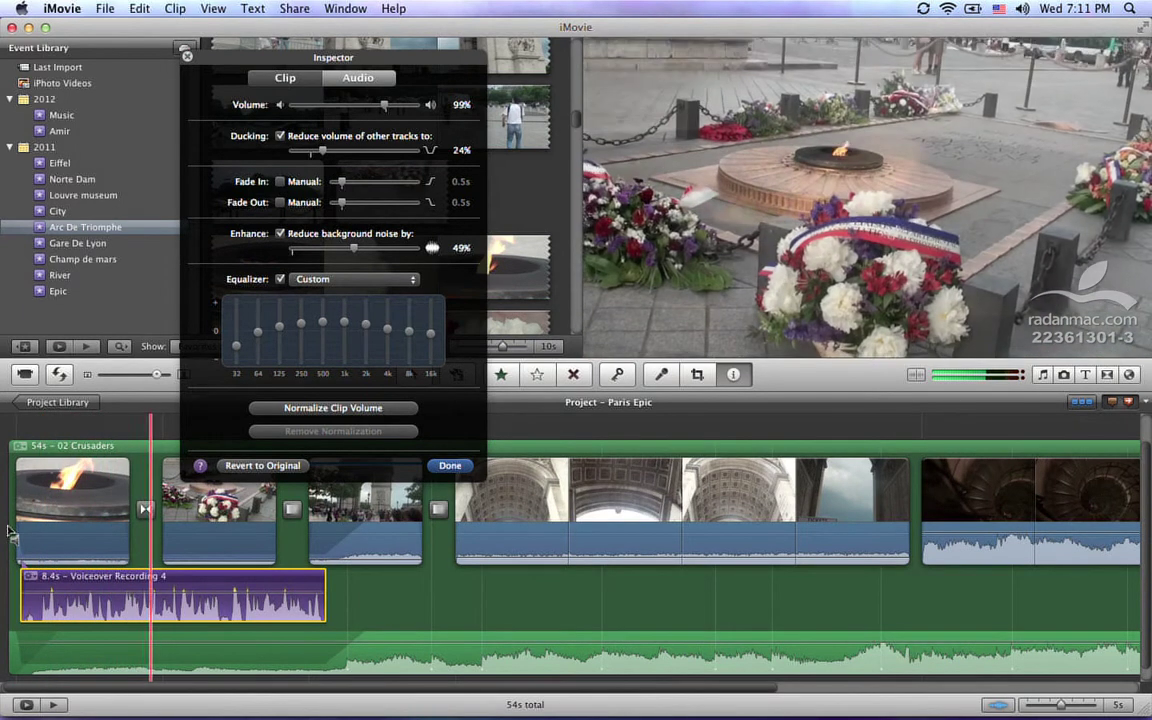
# Step: Turn off the voiceover's equalizer and delete the voiceover clip from the project
pyautogui.click(300, 279)
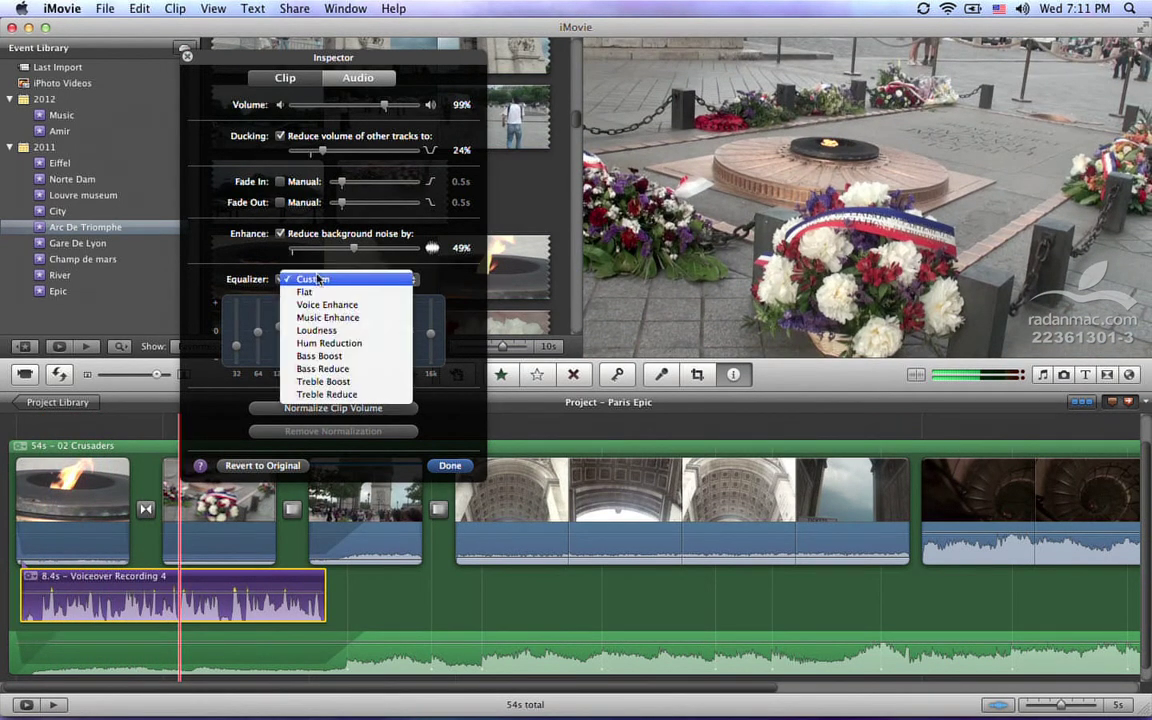
pyautogui.click(284, 284)
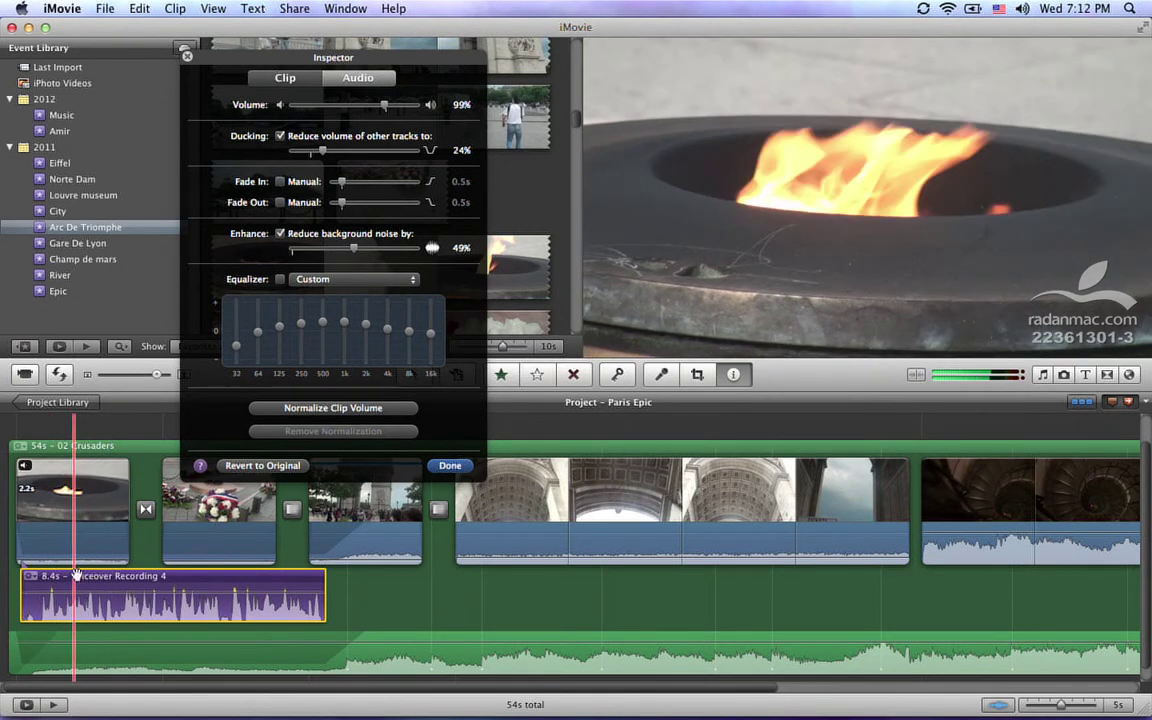
pyautogui.press('Return')
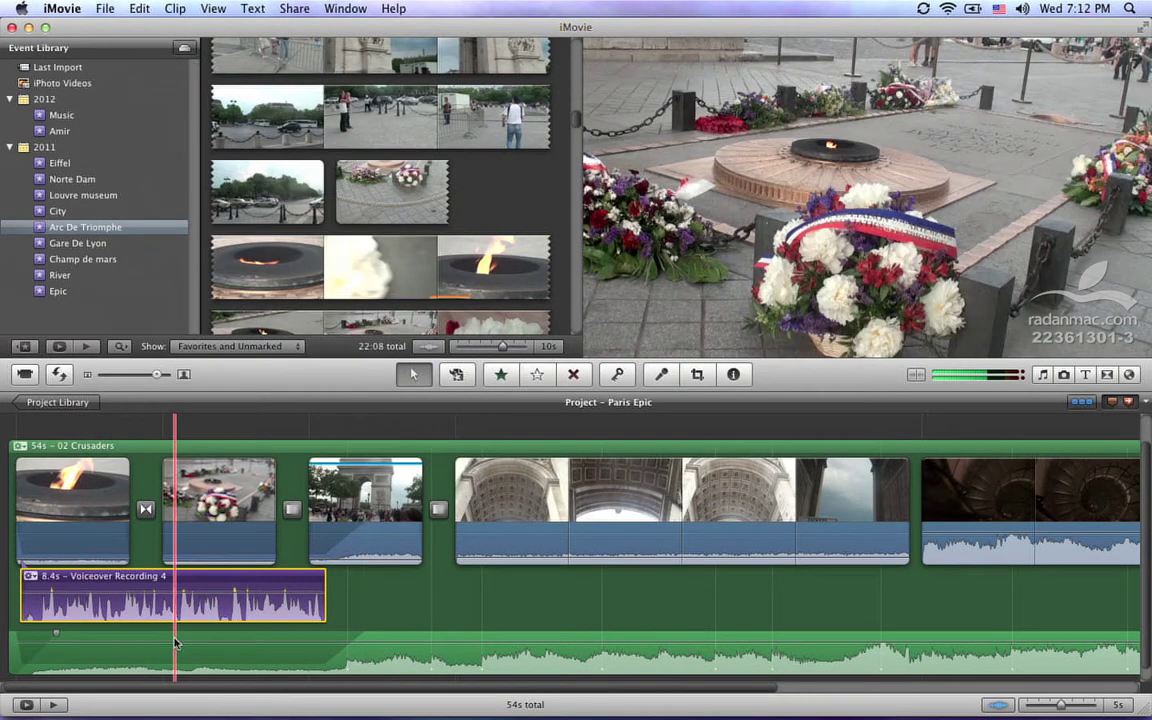
pyautogui.press('Delete')
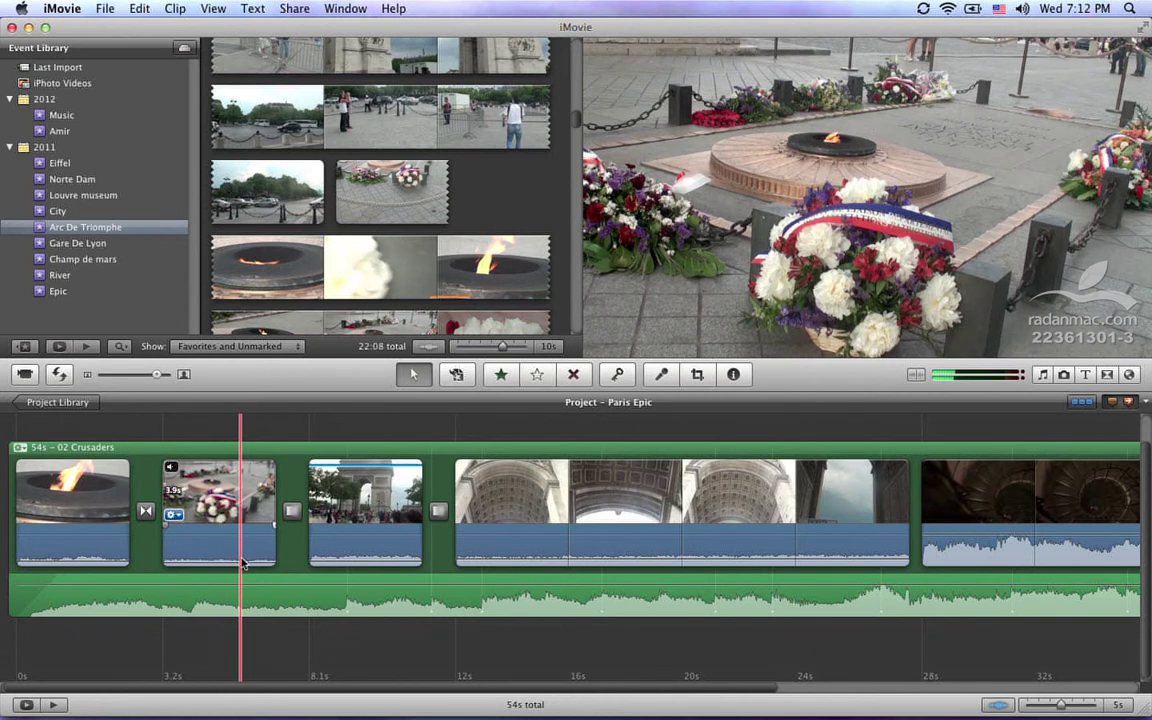
# Step: Raise the second video clip's volume to 48% and normalize the clip's volume
pyautogui.moveTo(240, 563); pyautogui.dragTo(239, 550)
pyautogui.click(233, 545)
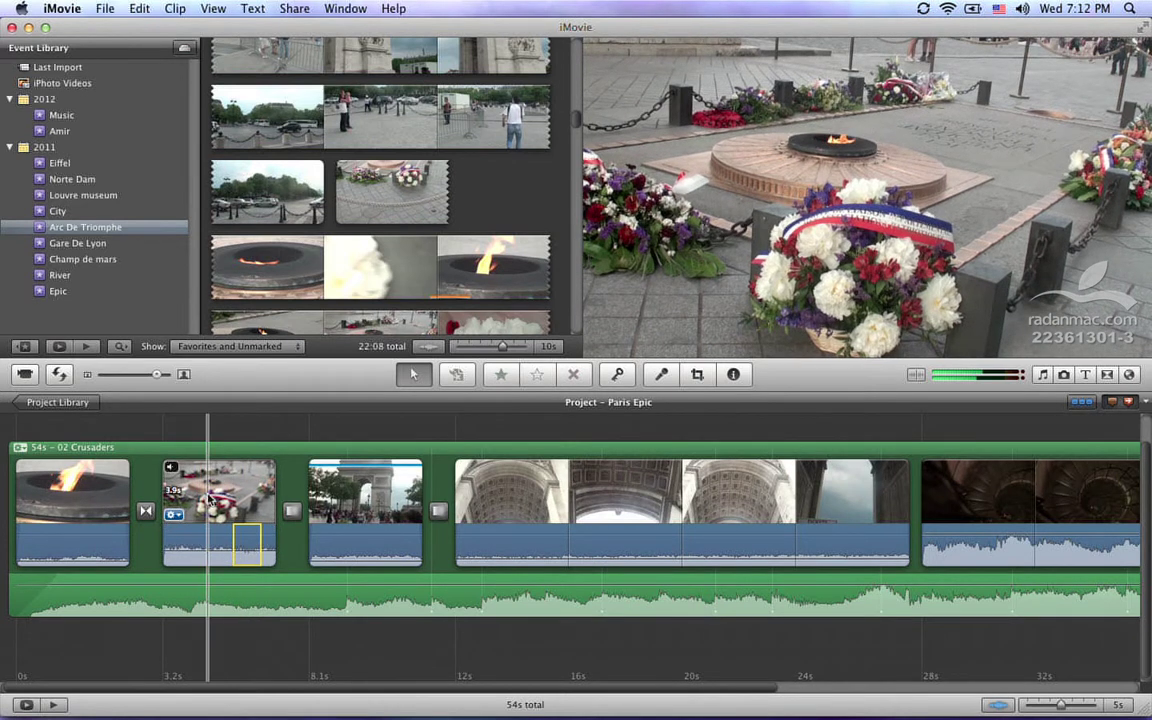
pyautogui.doubleClick(207, 530)
pyautogui.click(403, 78)
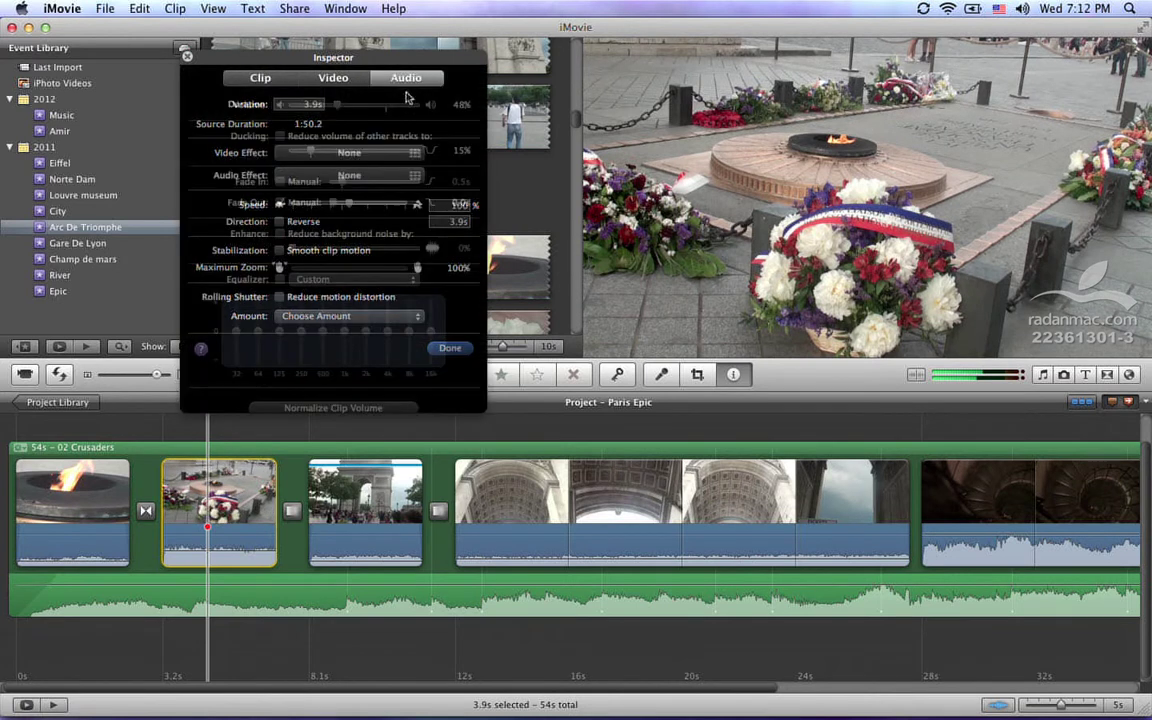
pyautogui.click(302, 409)
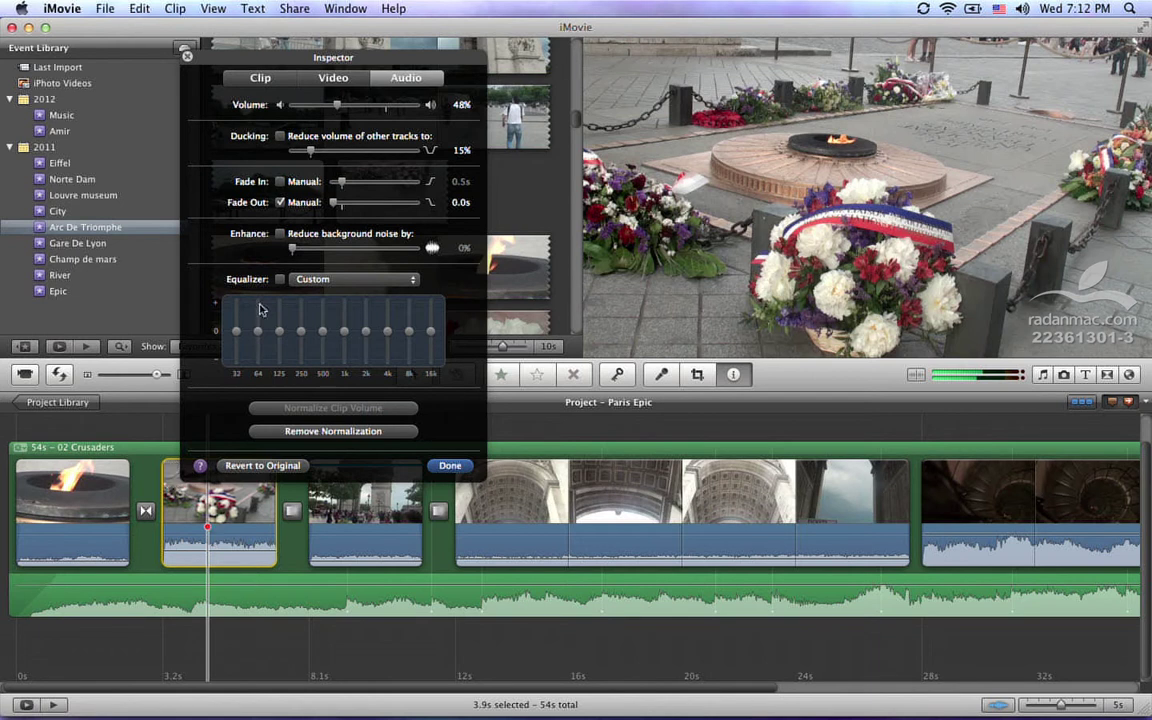
# Step: Play the normalized second clip, remove its normalization and play it again for comparison
pyautogui.moveTo(265, 65); pyautogui.dragTo(278, 33)
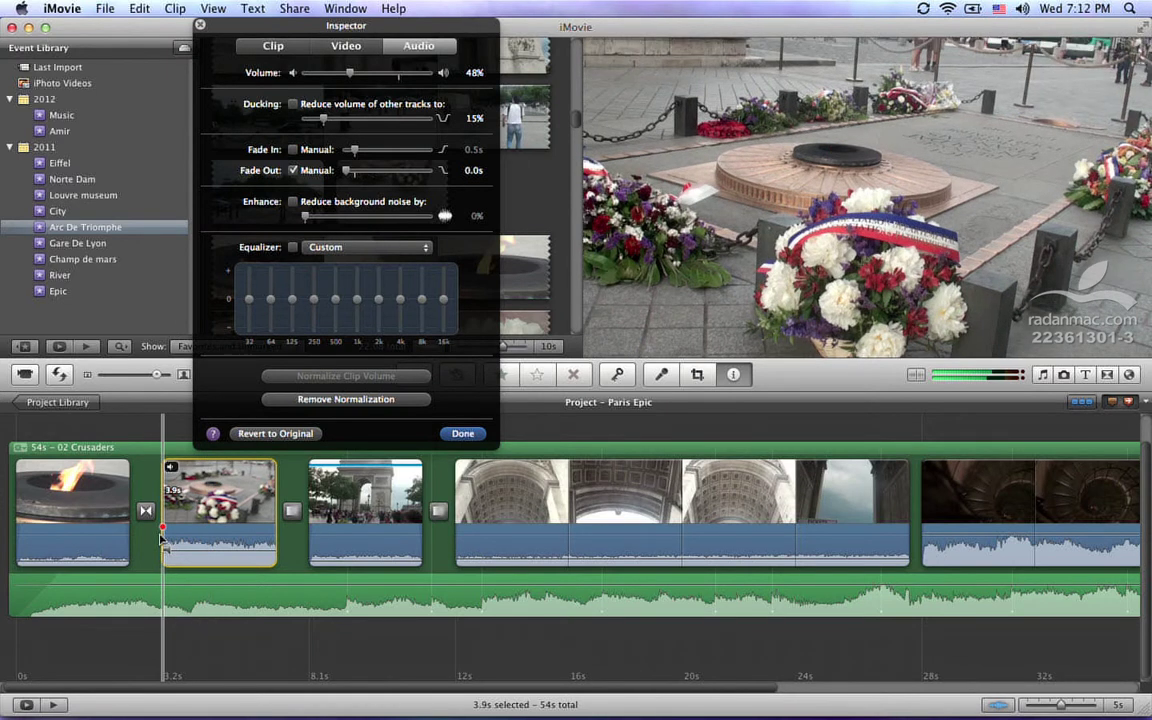
pyautogui.press('space')
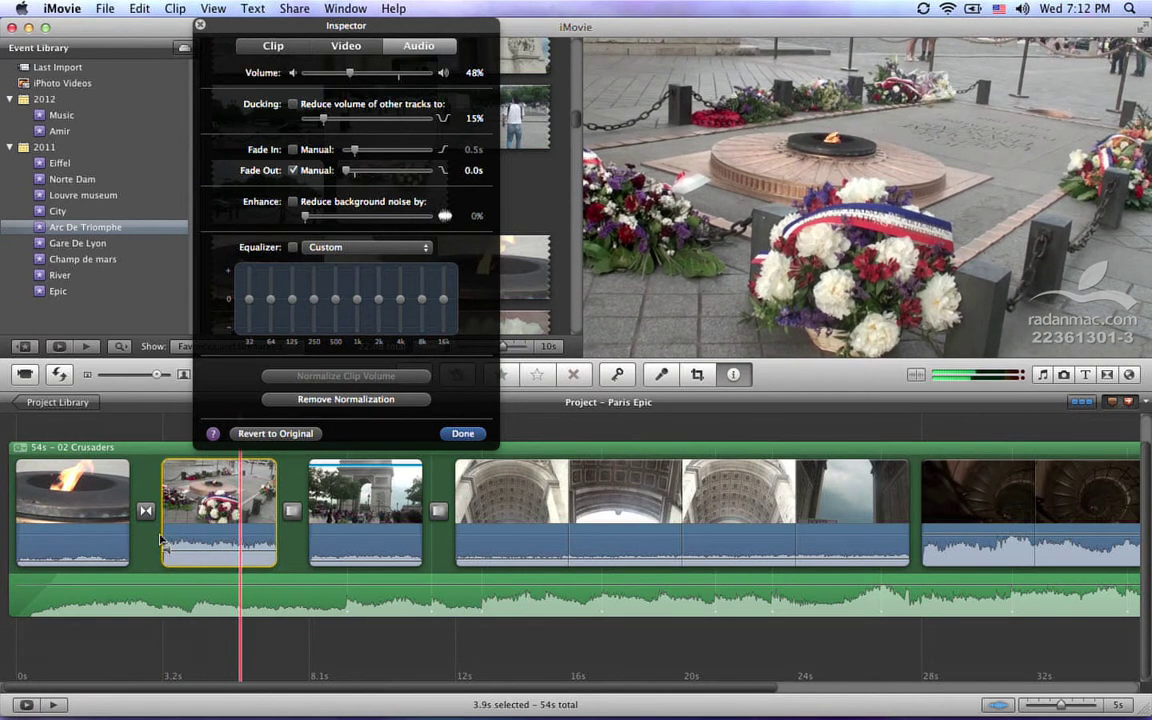
pyautogui.press('space')
pyautogui.click(372, 399)
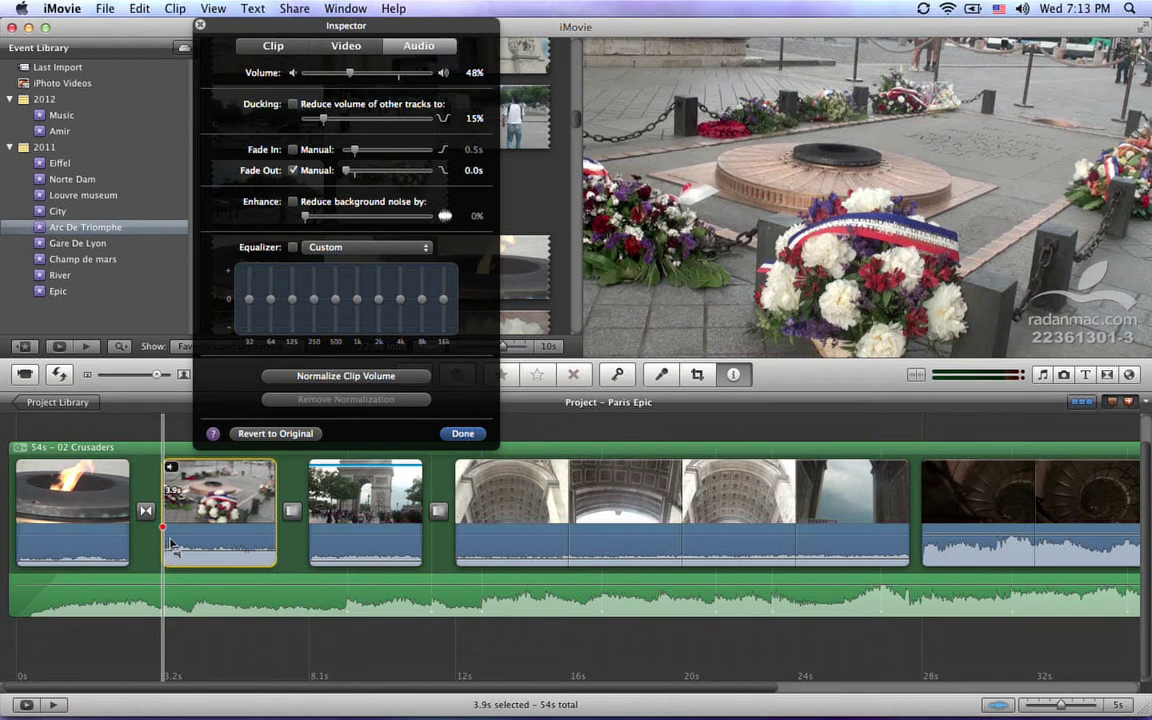
pyautogui.press('space')
# Step: Revert the second clip's audio adjustments to the original and lower its volume to 19%
pyautogui.click(346, 46)
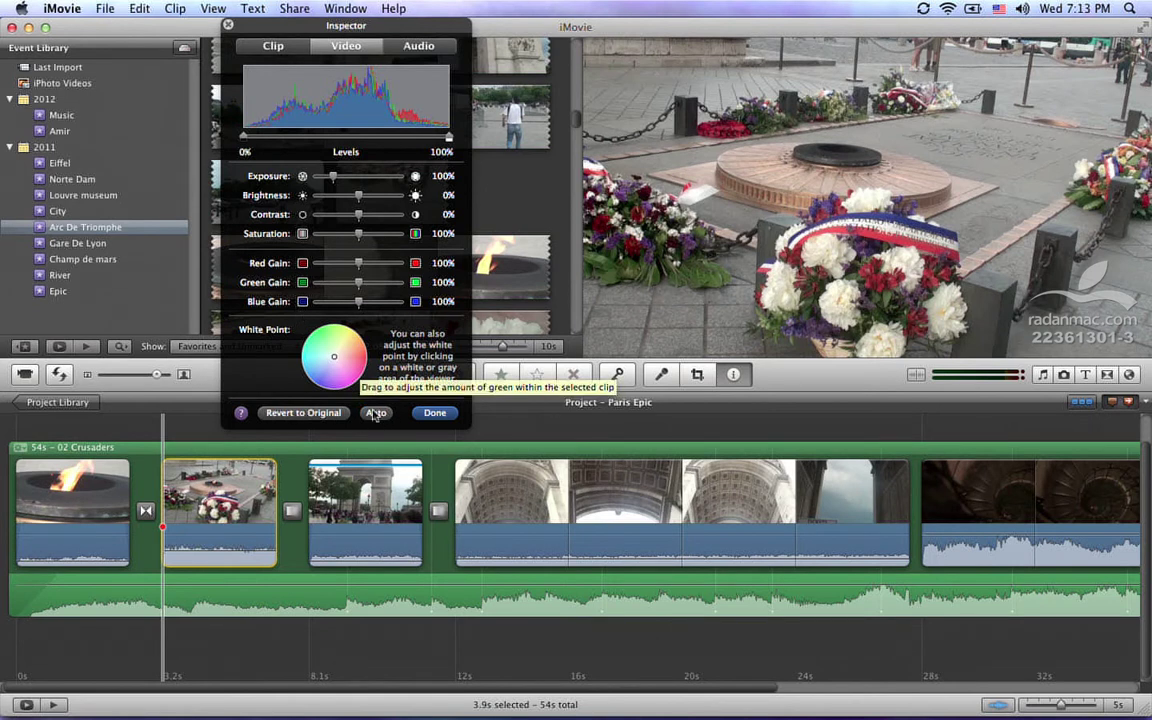
pyautogui.click(419, 44)
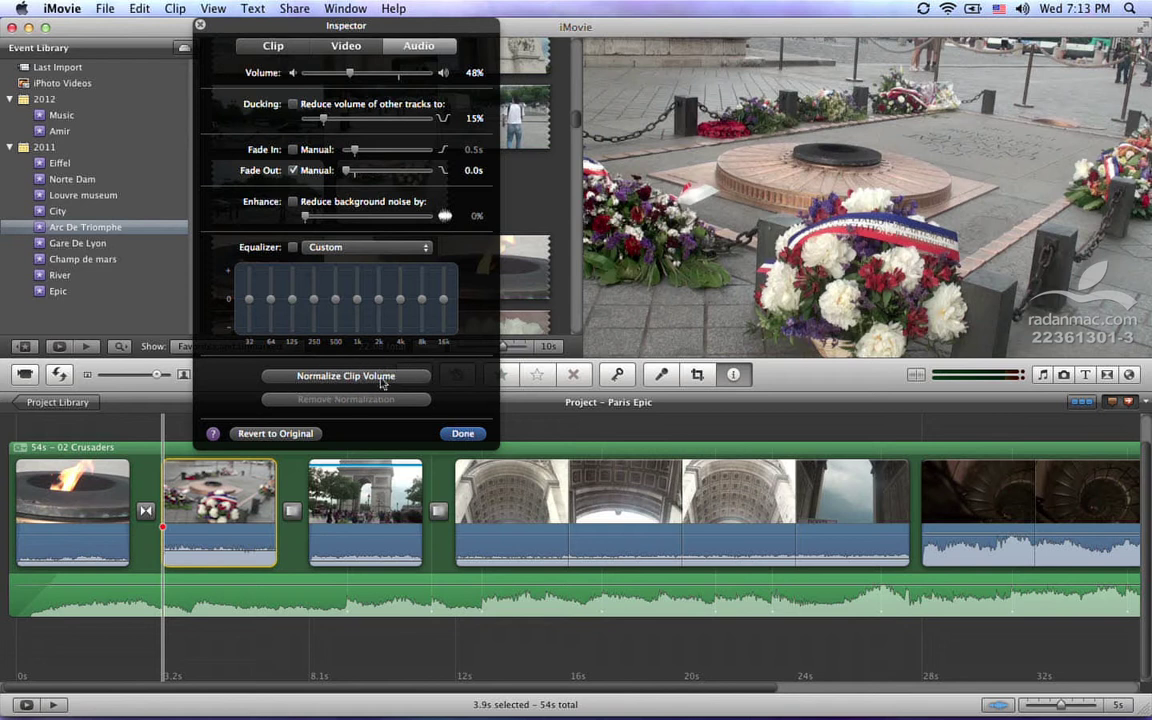
pyautogui.click(270, 433)
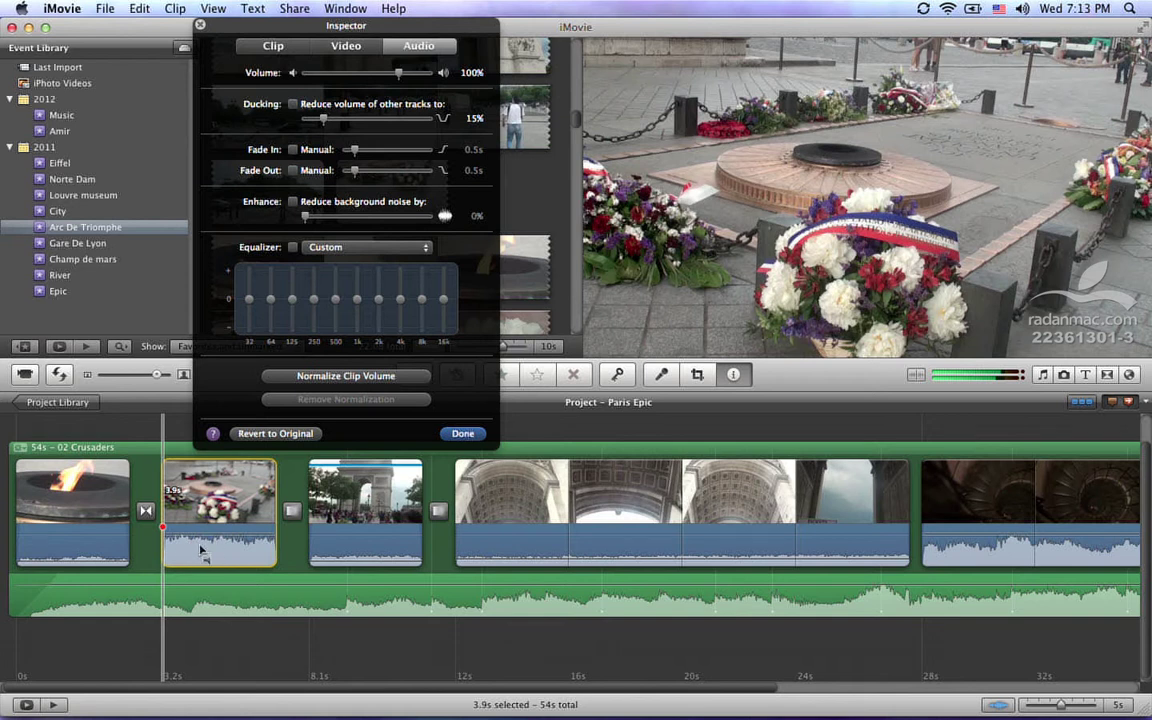
pyautogui.moveTo(399, 72); pyautogui.dragTo(322, 90)
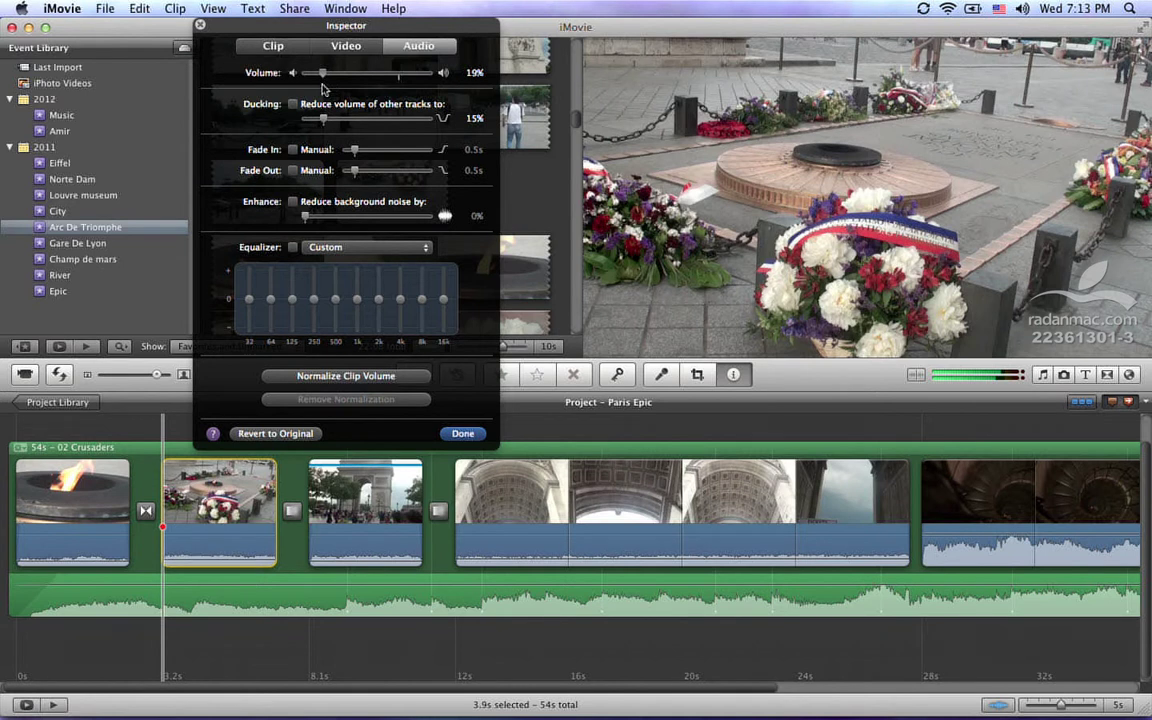